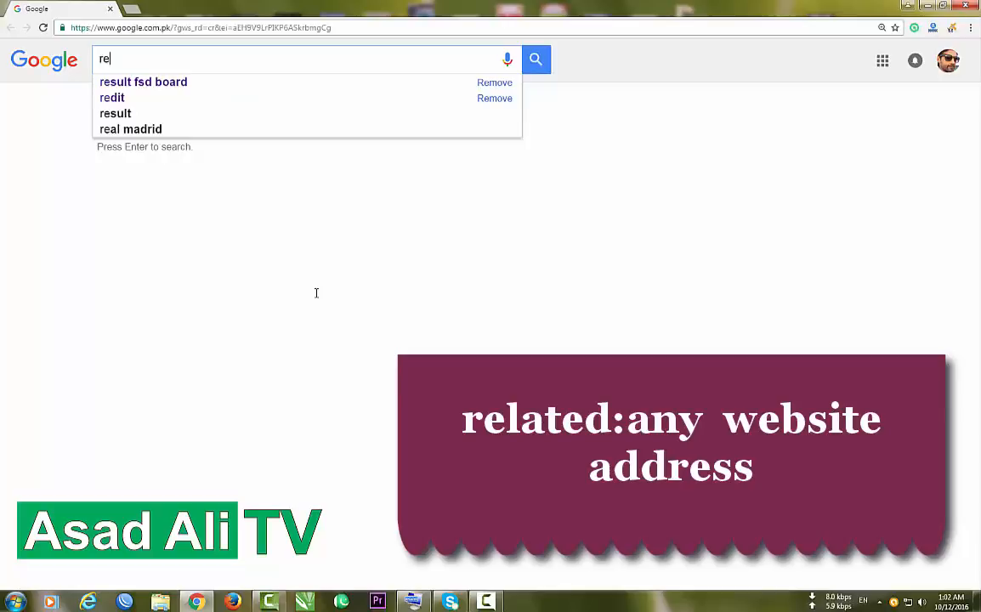
pyautogui.write('lated')
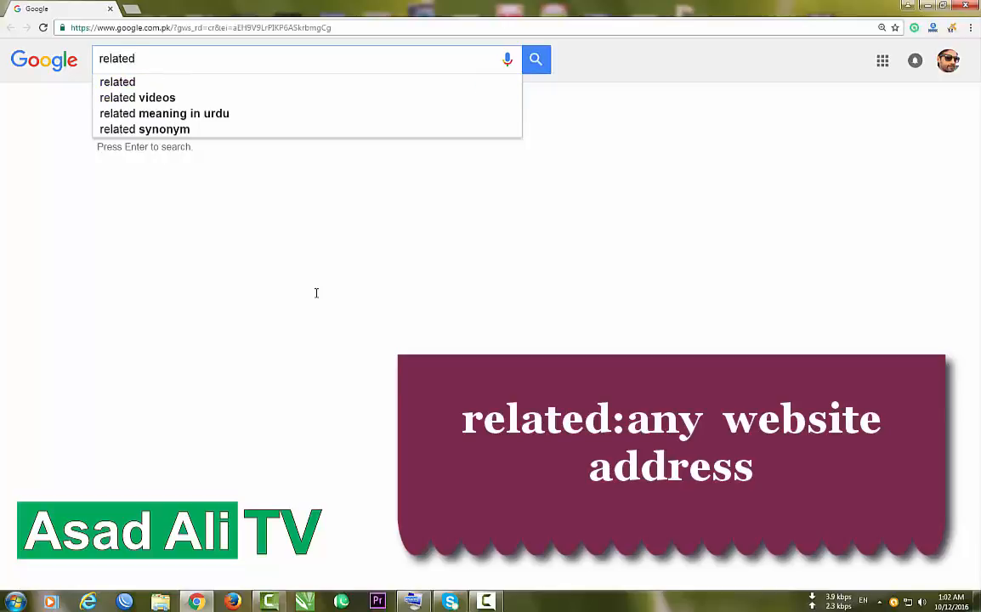
pyautogui.write(':')
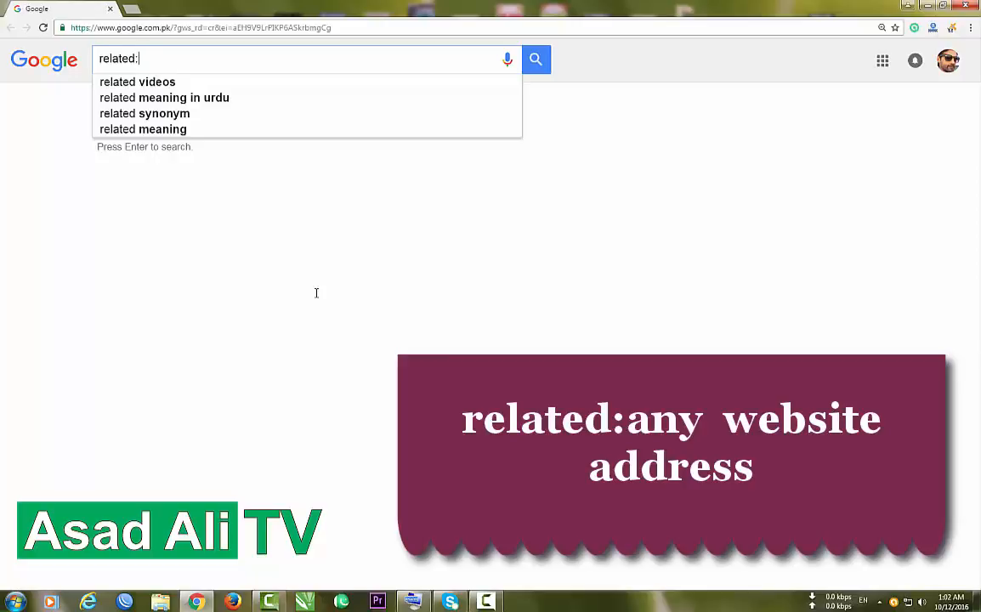
pyautogui.write('www.cnn.com')
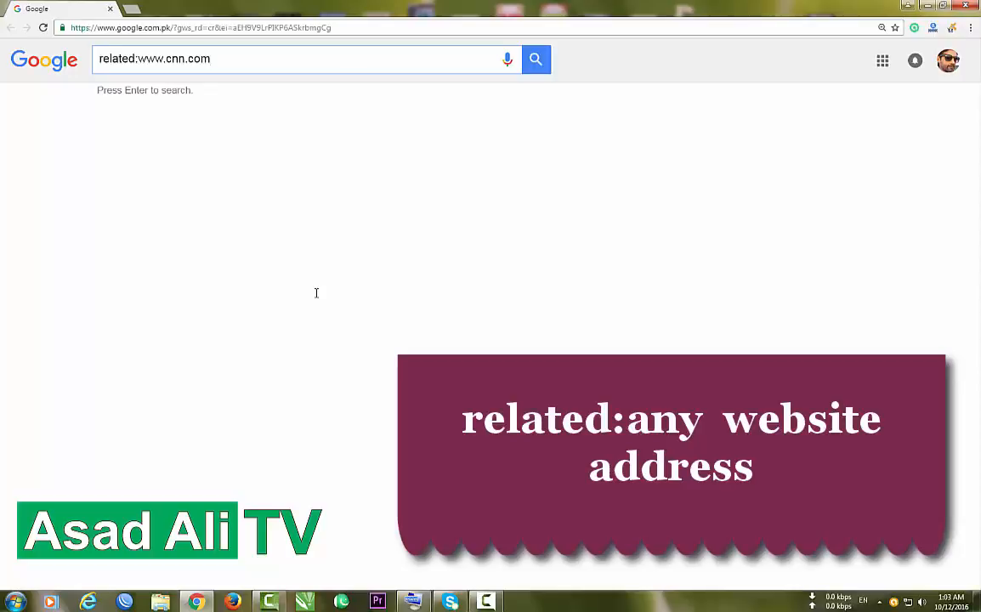
pyautogui.press('Return')
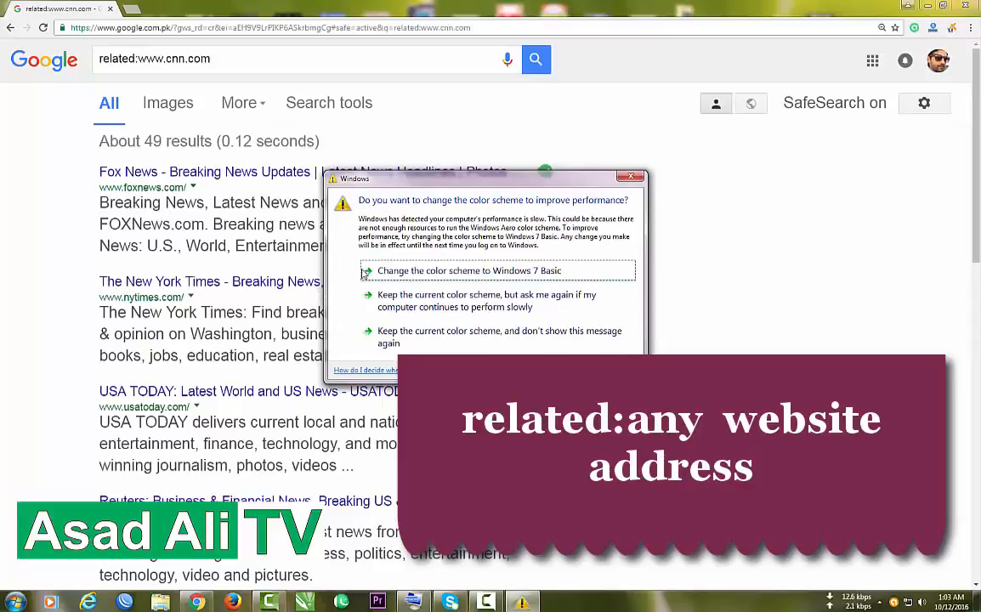
pyautogui.click(627, 176)
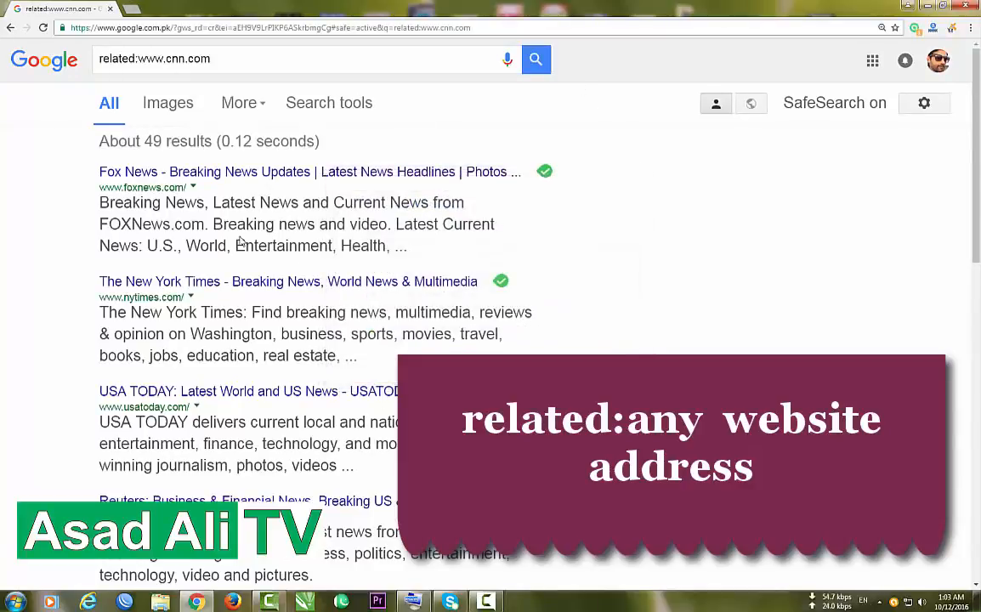
pyautogui.scroll(-2, 247, 229)
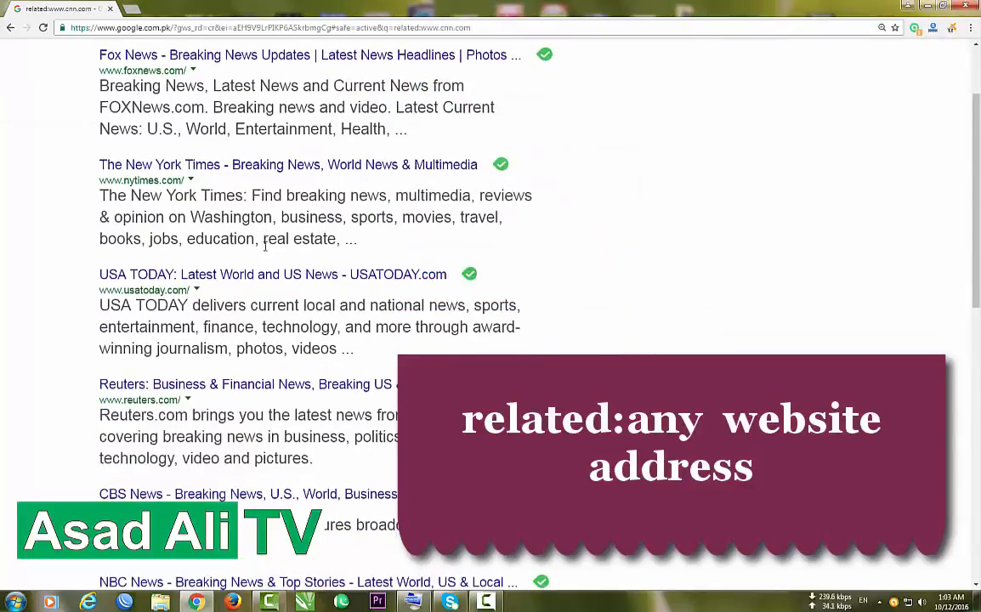
pyautogui.scroll(2, 246, 238)
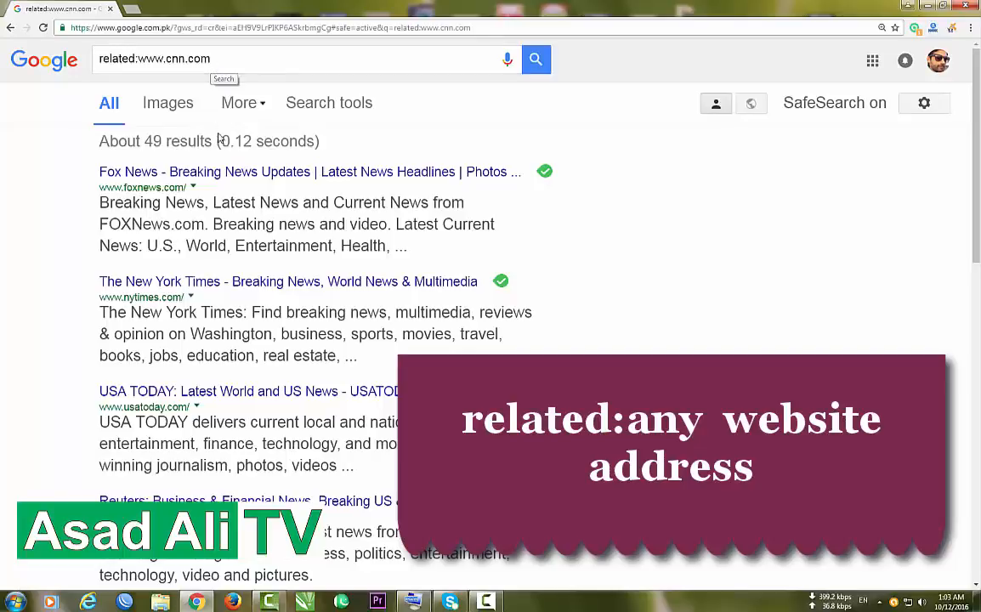
pyautogui.scroll(-2, 193, 153)
pyautogui.scroll(2, 216, 176)
pyautogui.scroll(-1, 159, 181)
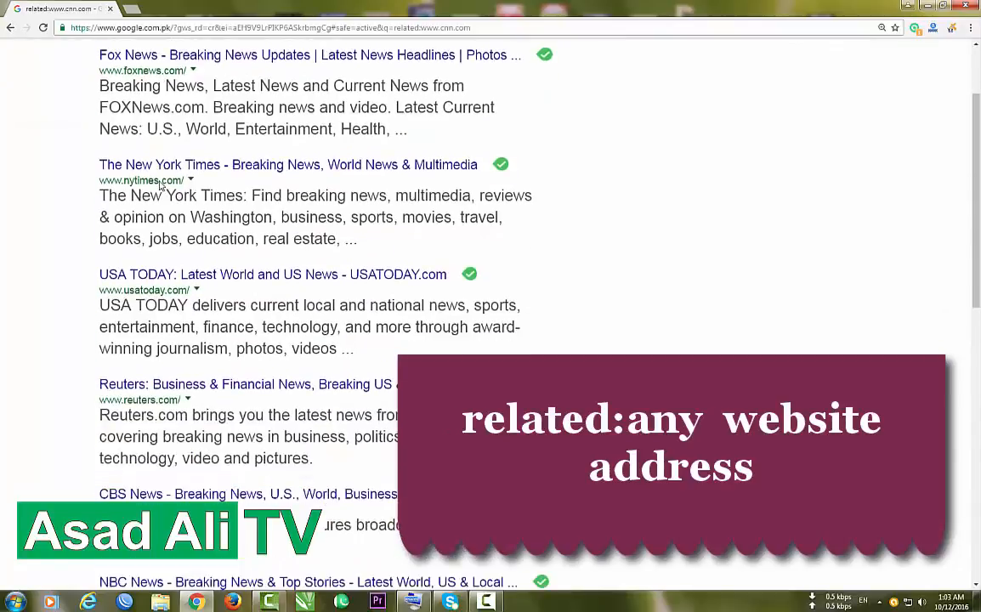
pyautogui.scroll(-1, 159, 182)
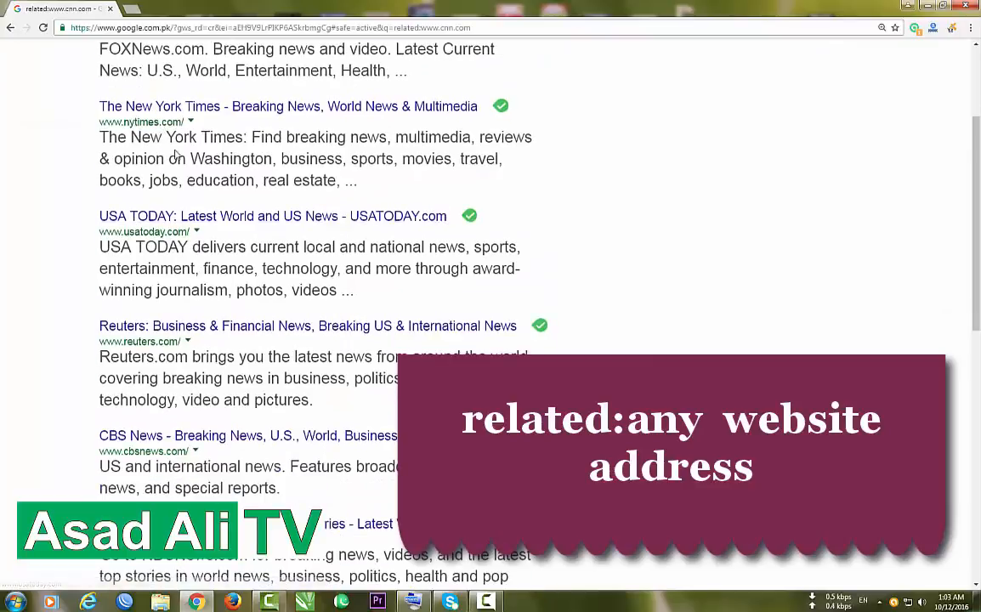
pyautogui.scroll(2, 157, 139)
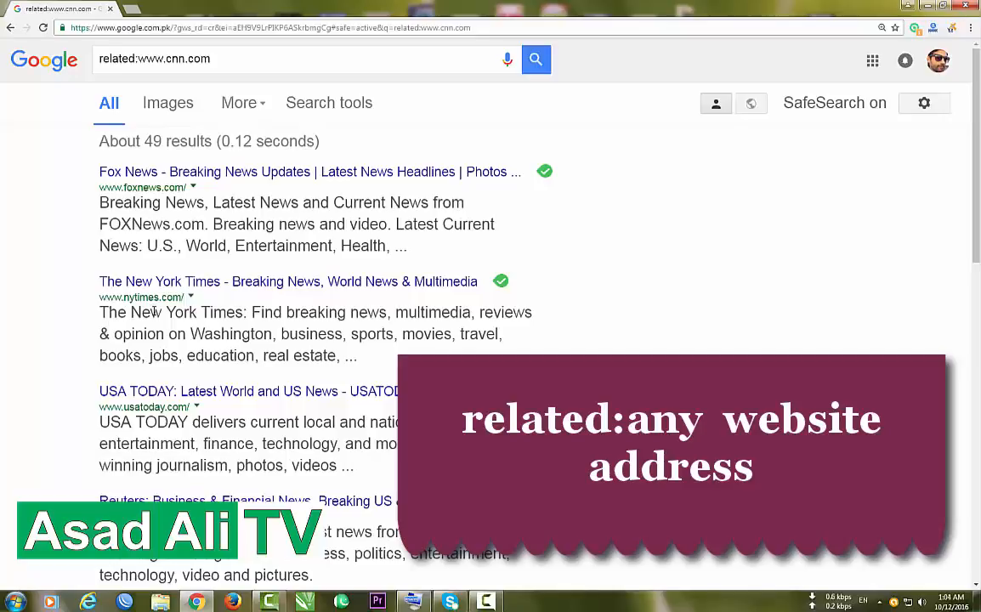
pyautogui.scroll(-2, 153, 313)
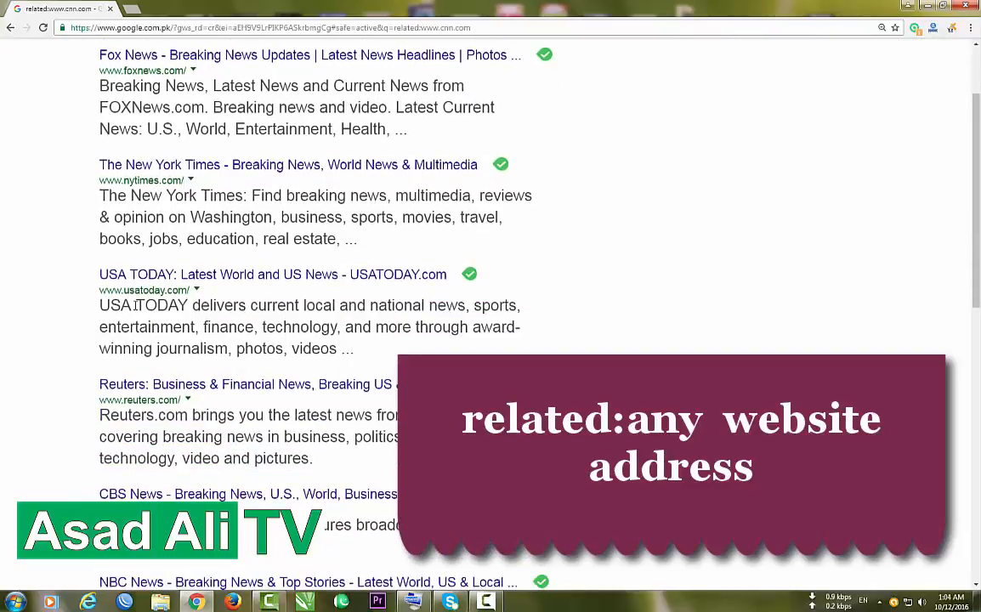
pyautogui.scroll(-1, 158, 290)
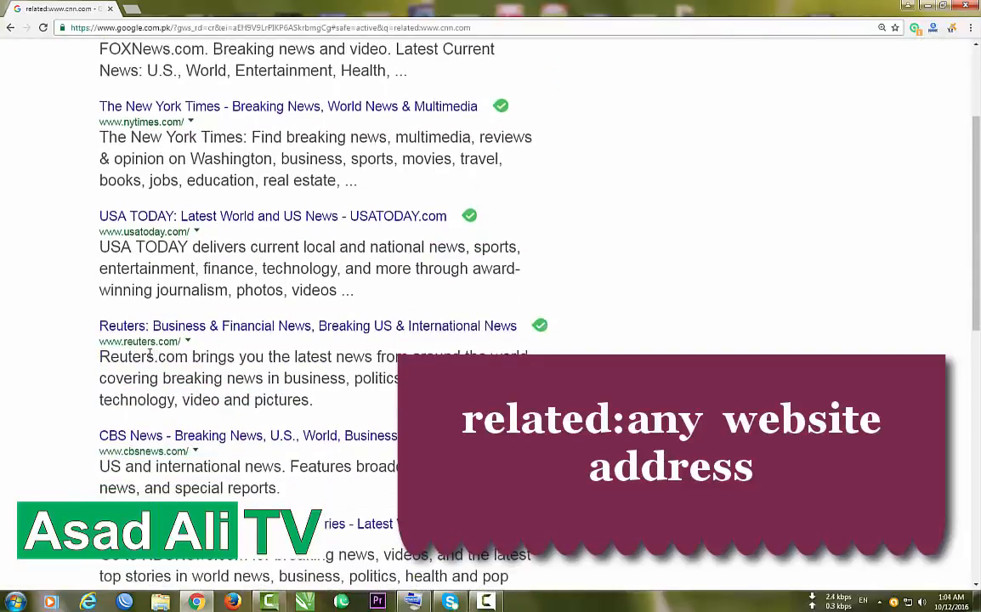
pyautogui.scroll(-1, 144, 341)
pyautogui.scroll(-1, 140, 328)
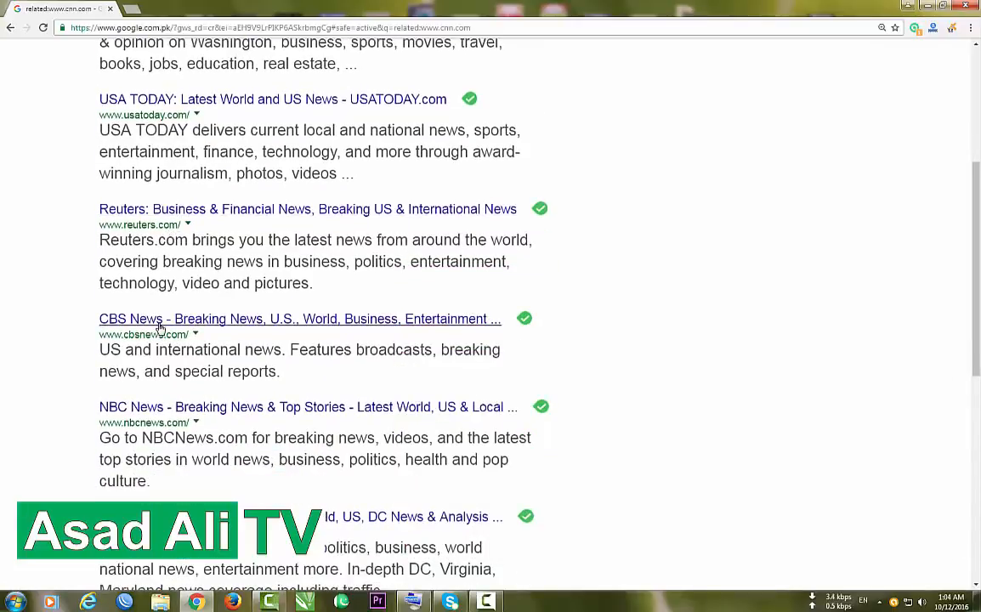
pyautogui.scroll(-1, 159, 326)
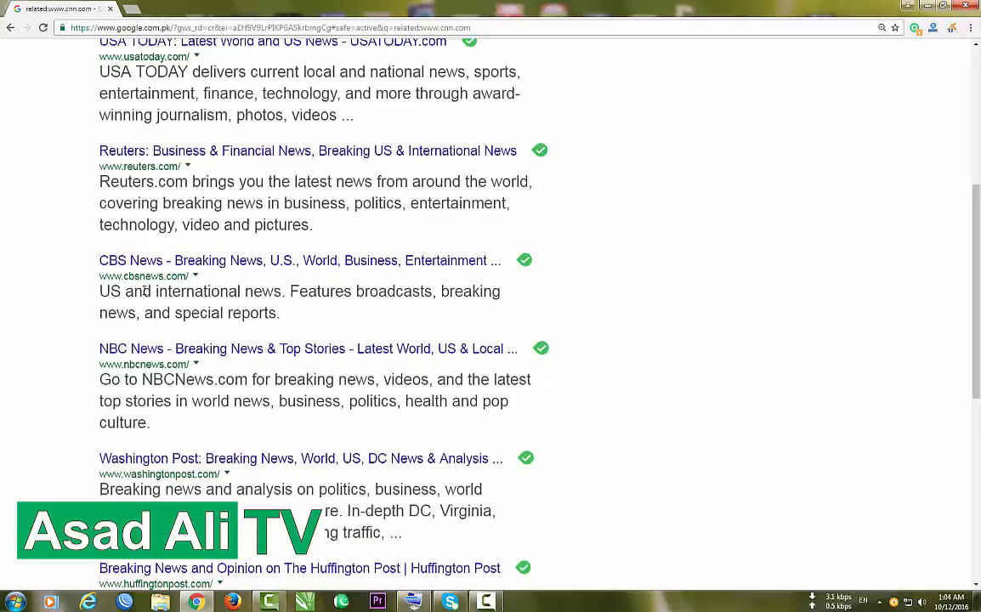
pyautogui.scroll(-3, 177, 340)
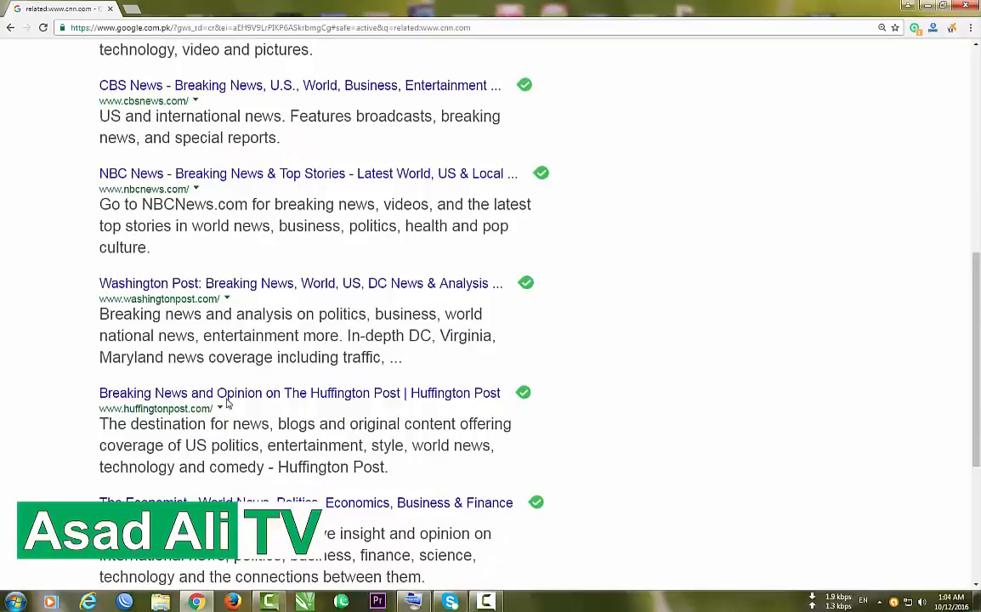
pyautogui.scroll(-3, 255, 433)
pyautogui.scroll(9, 270, 446)
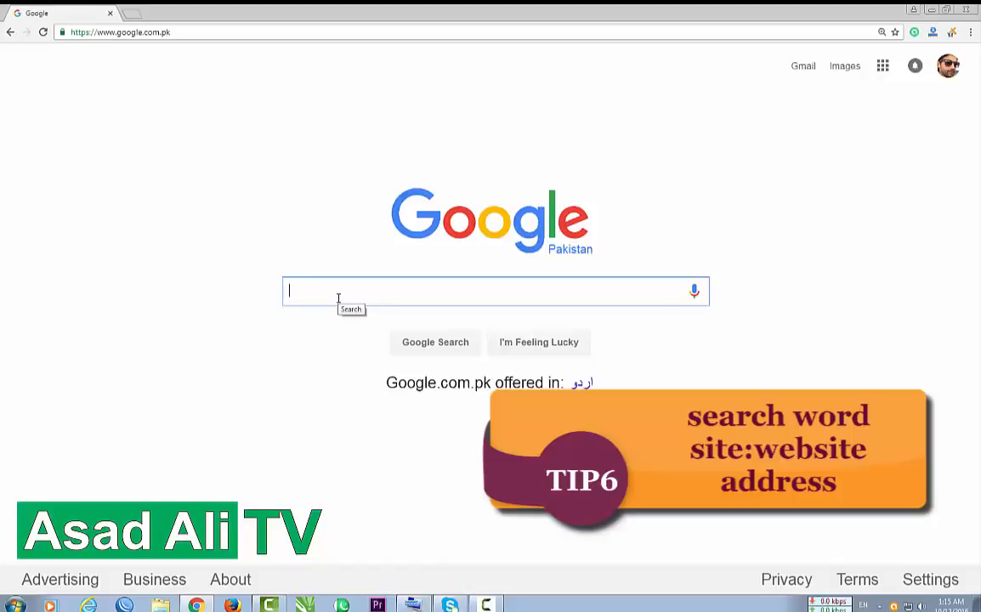
pyautogui.write('foot')
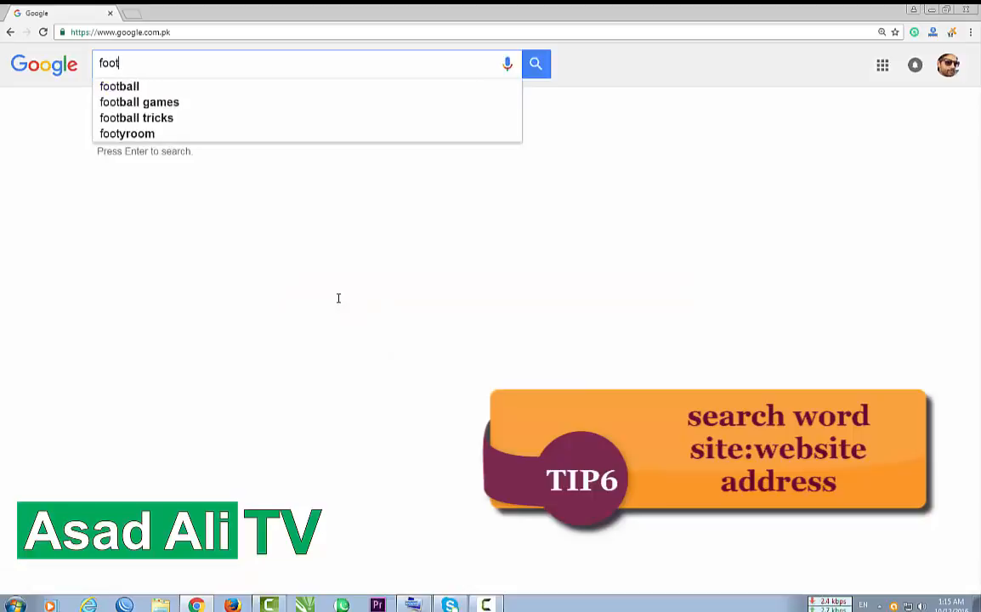
pyautogui.write('ball')
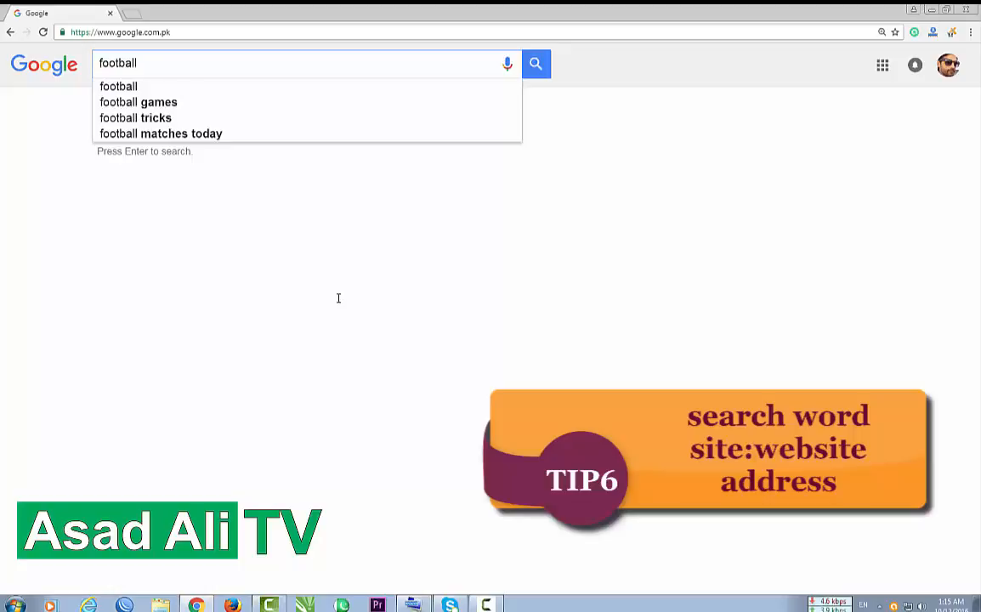
pyautogui.write('sit')
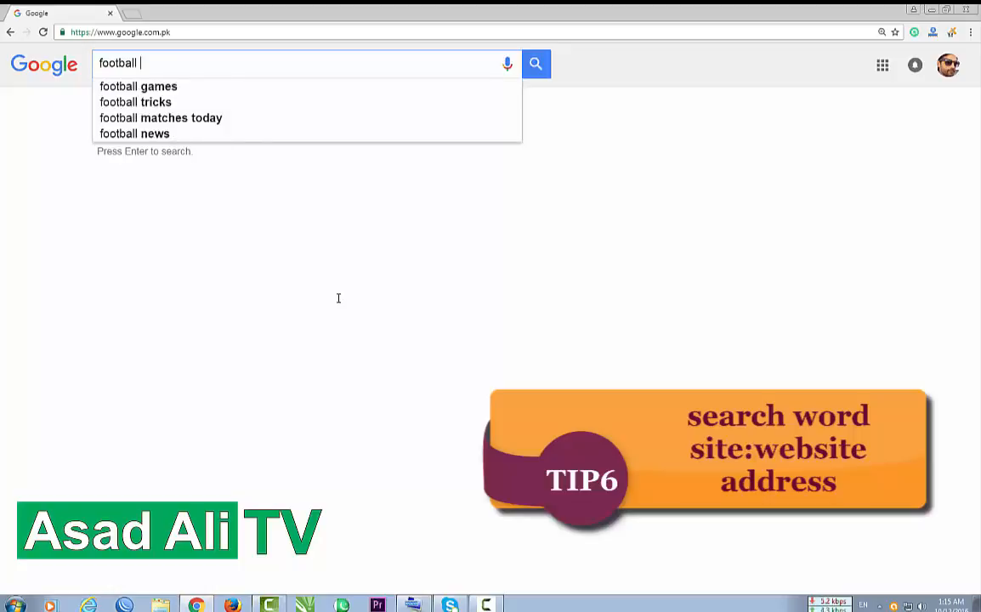
pyautogui.write('e')
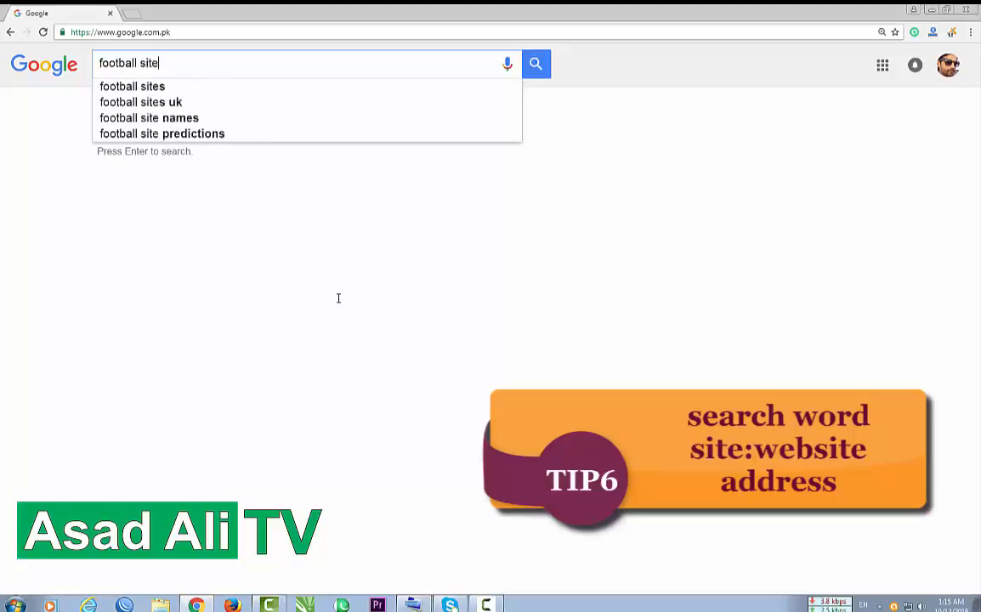
pyautogui.write(':')
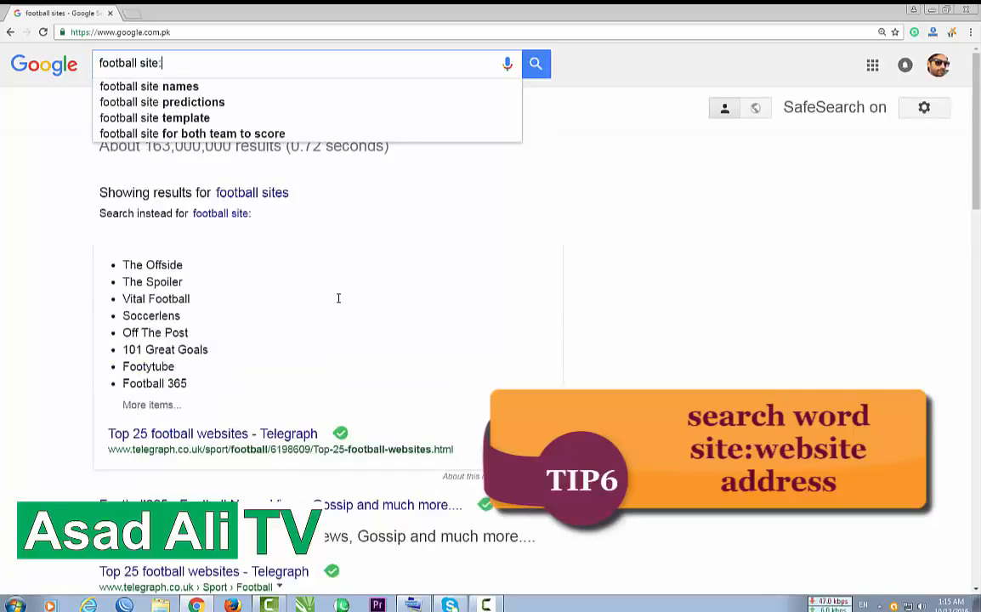
pyautogui.write('www')
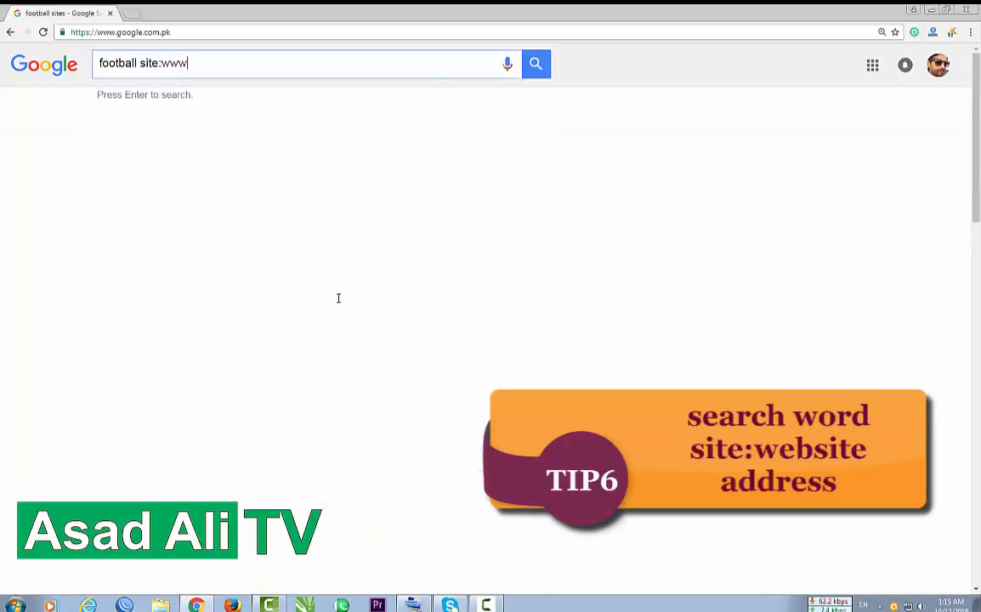
pyautogui.write('.cnn.com')
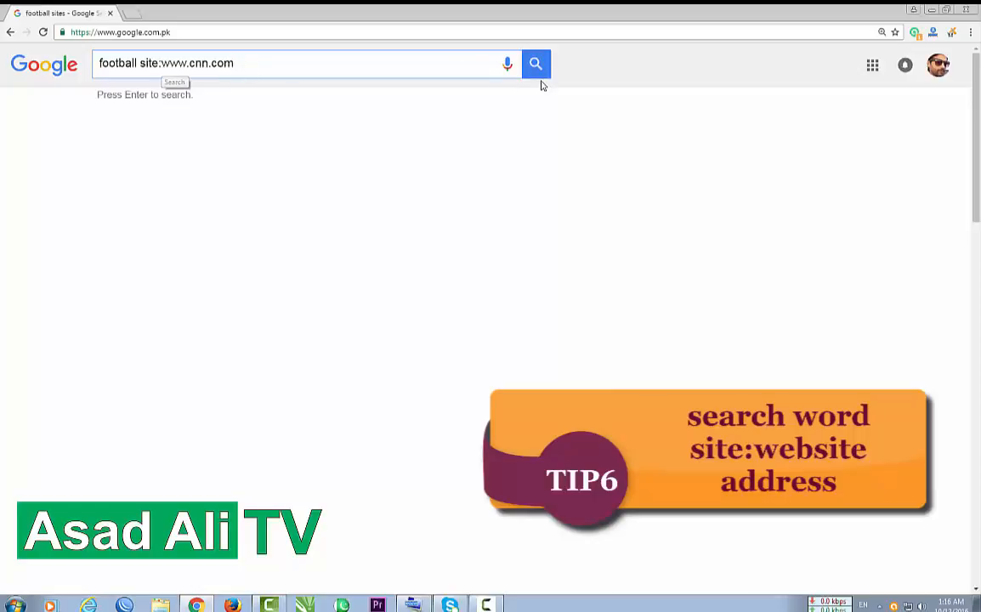
pyautogui.press('Return')
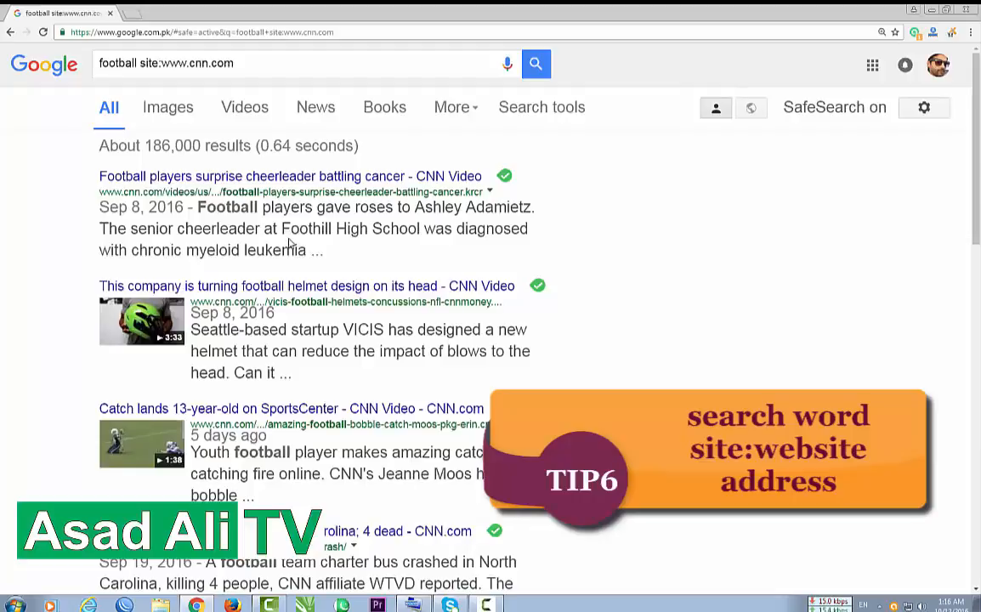
# Step: Examine the football results down to the end of the page, checking which website their addresses belong to
pyautogui.scroll(-1, 289, 247)
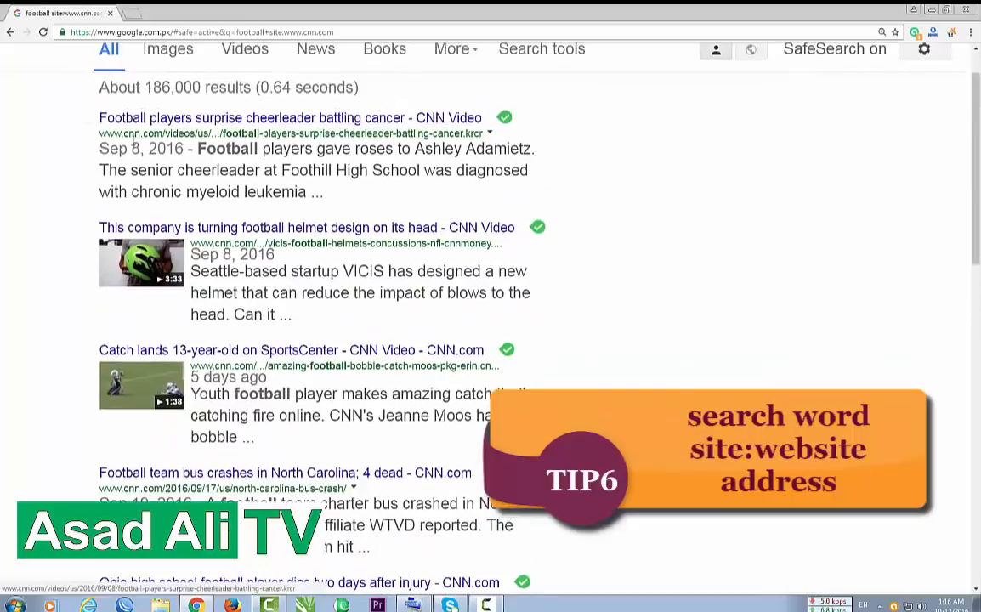
pyautogui.scroll(-2, 170, 391)
pyautogui.scroll(-5, 170, 391)
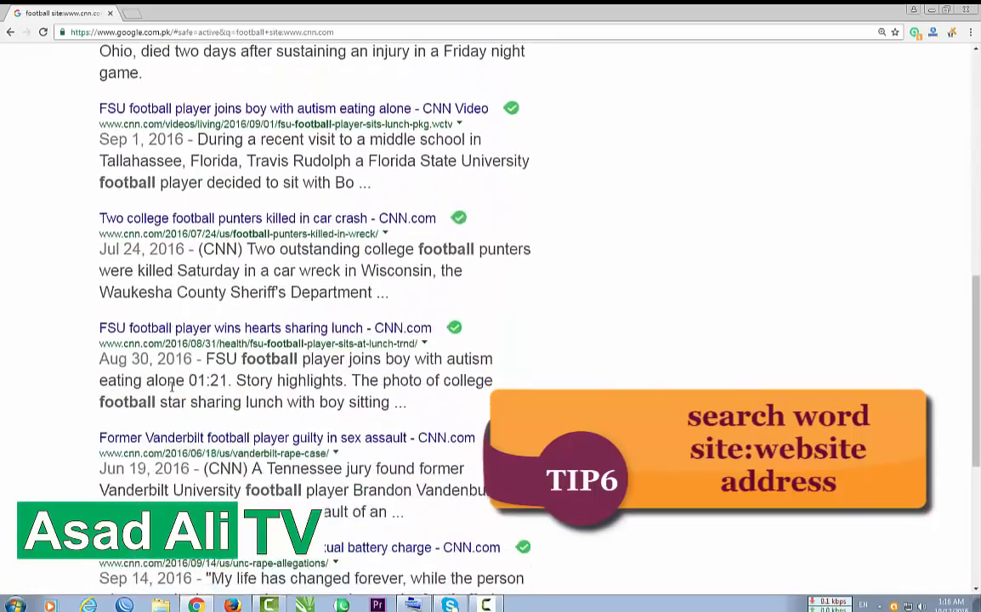
pyautogui.scroll(-1, 172, 382)
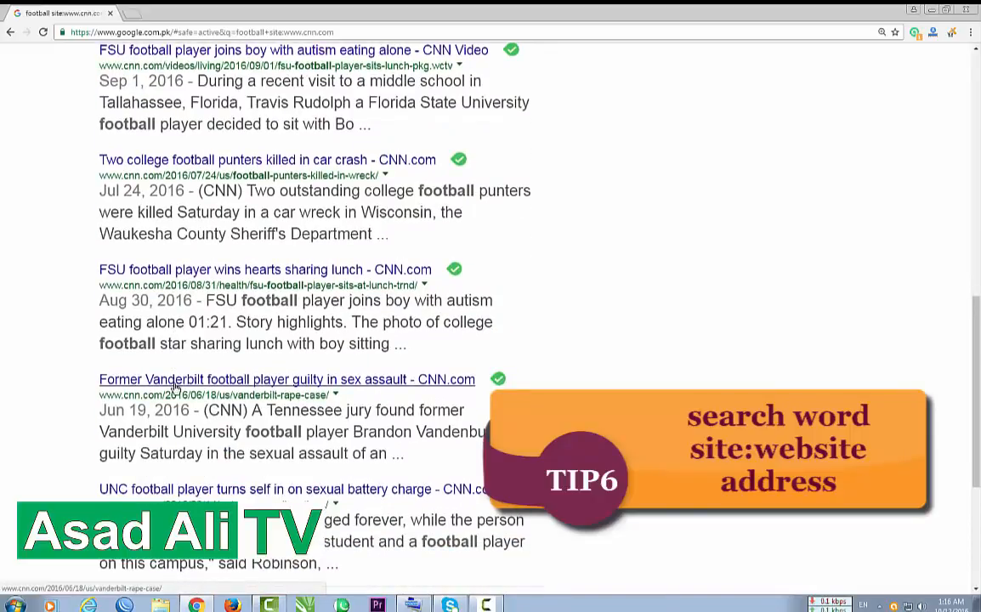
pyautogui.scroll(-3, 174, 387)
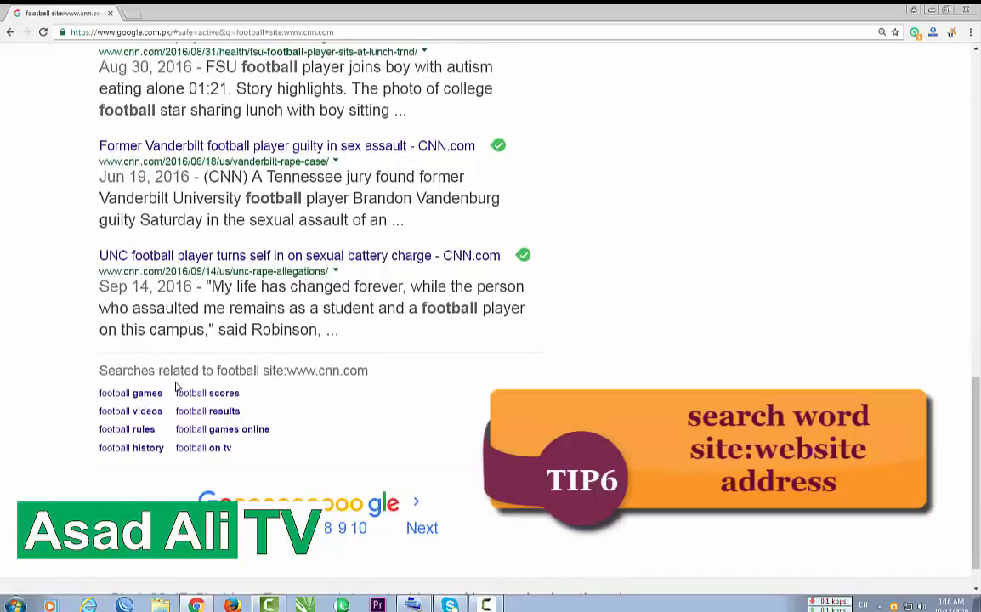
pyautogui.scroll(8, 179, 383)
pyautogui.scroll(5, 182, 364)
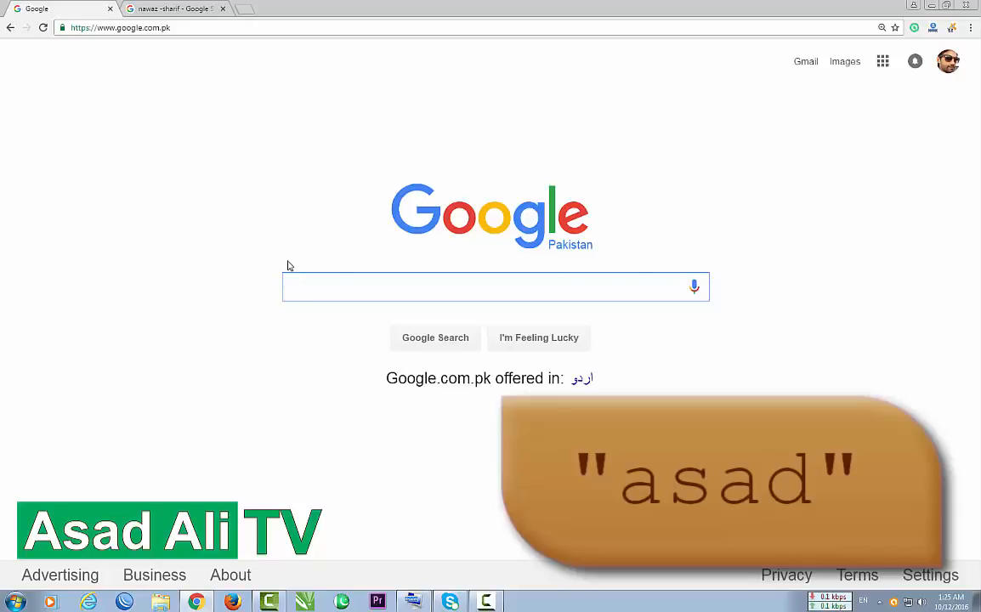
# Step: Run an exact-match search for a first name enclosed in double quotation marks and look through the results
pyautogui.write('"')
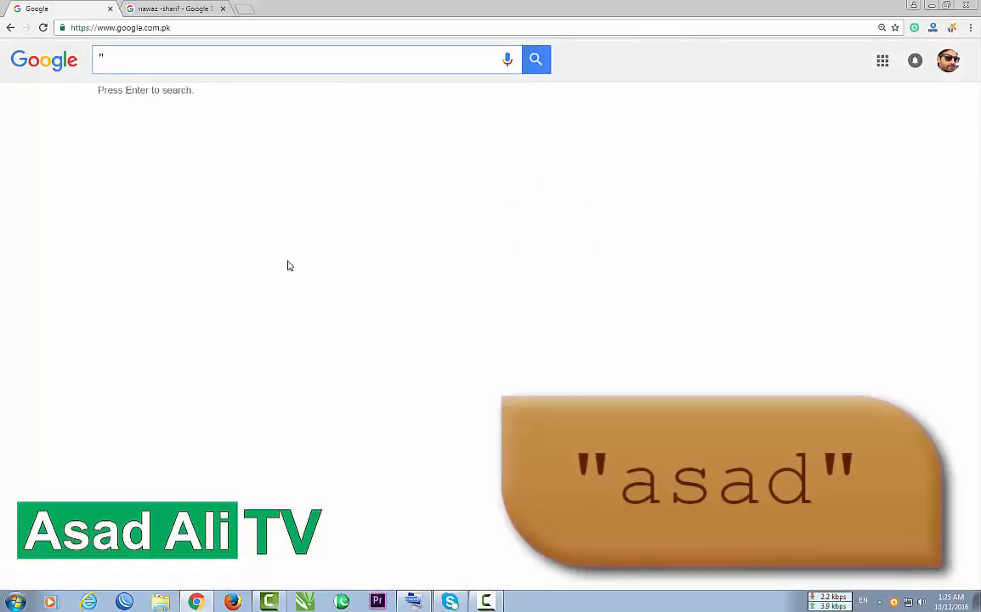
pyautogui.write('asafd')
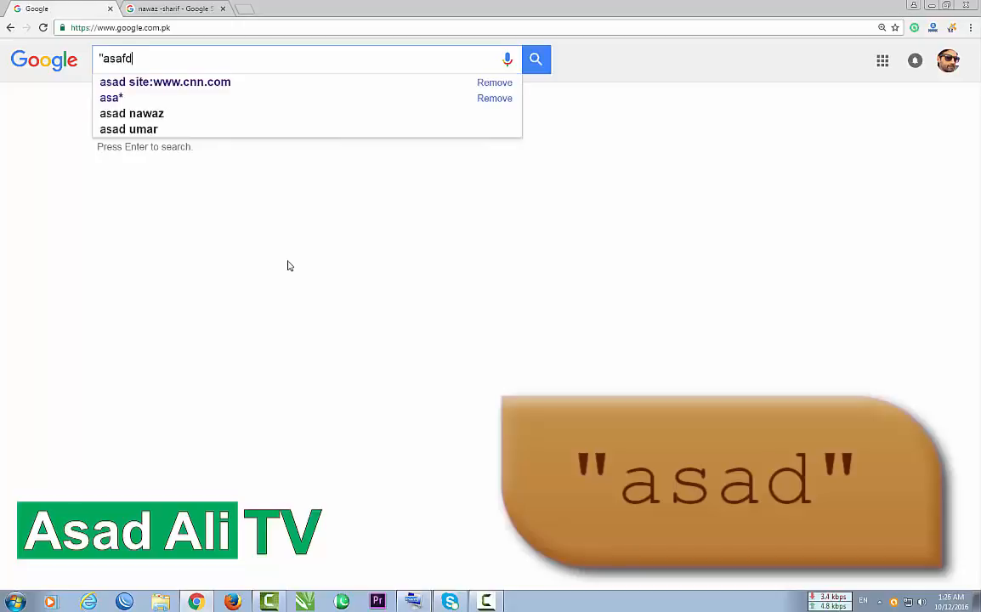
pyautogui.press('BackSpace')
pyautogui.press('BackSpace')
pyautogui.write('d')
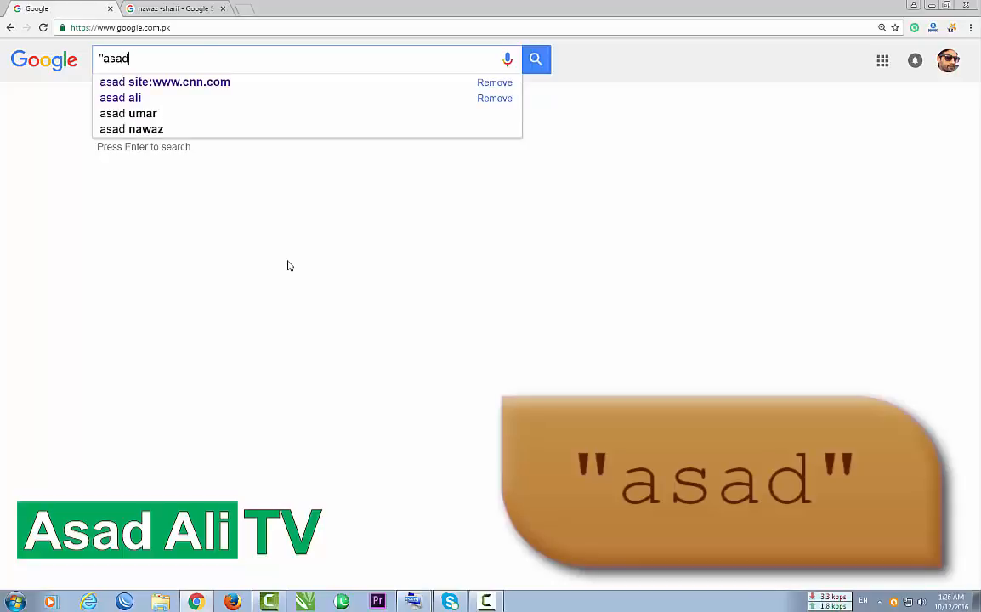
pyautogui.write('"')
pyautogui.press('Return')
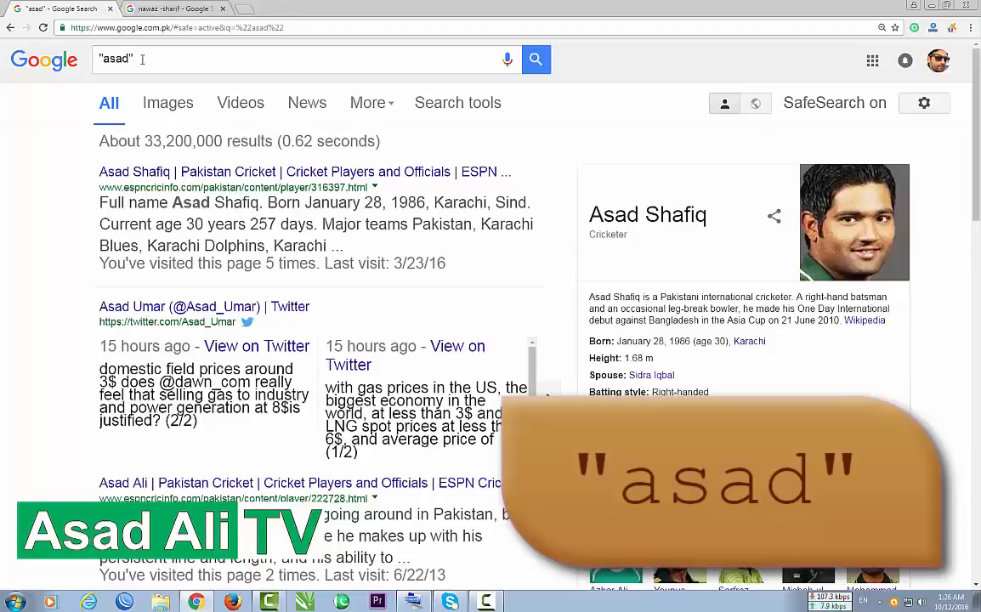
pyautogui.scroll(-10, 200, 299)
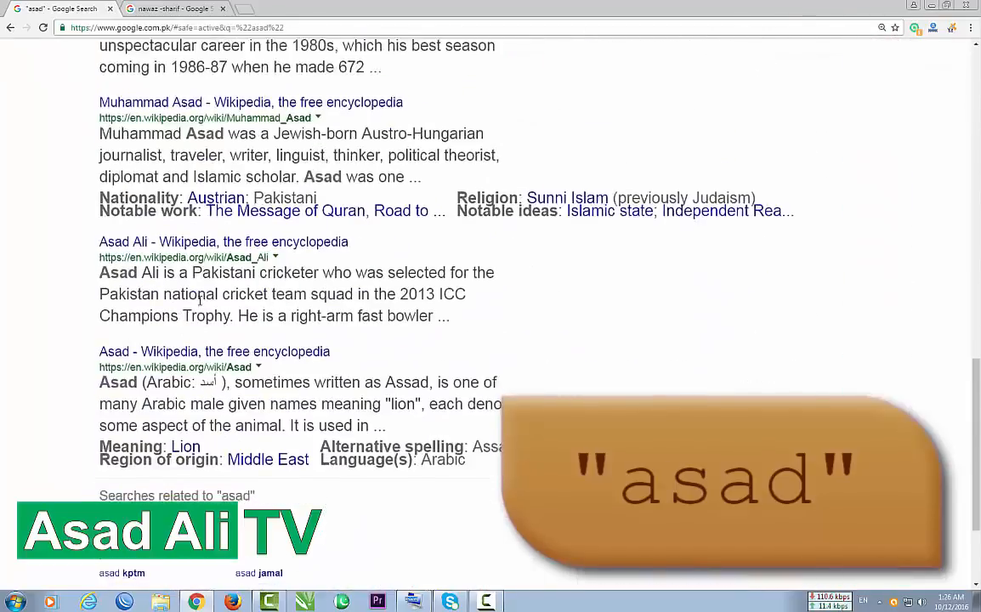
pyautogui.scroll(-3, 200, 299)
pyautogui.scroll(10, 204, 289)
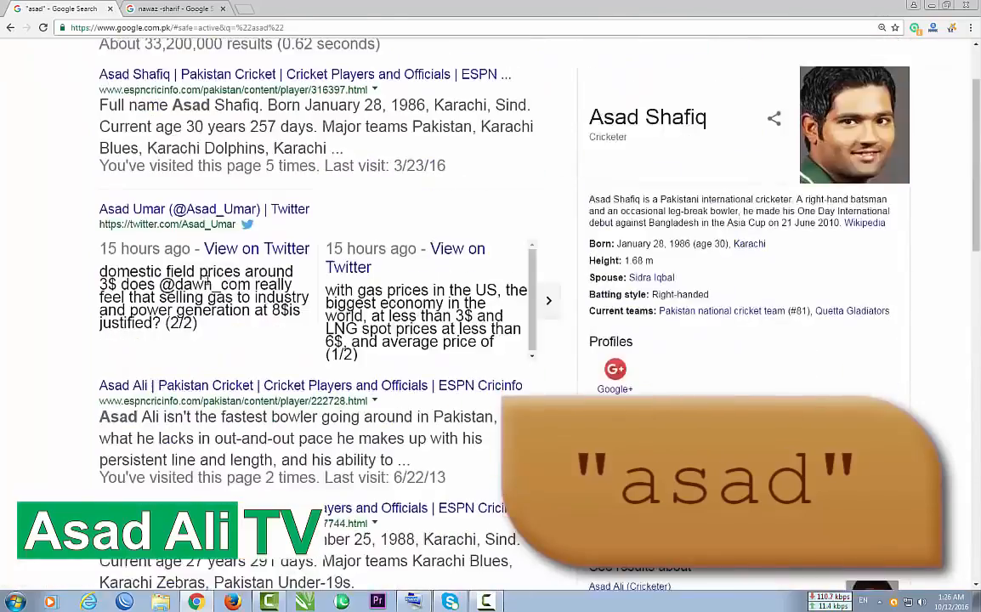
# Step: Search for nawaz while excluding pages that mention sharif, using the query nawaz -sharif
pyautogui.scroll(2, 205, 285)
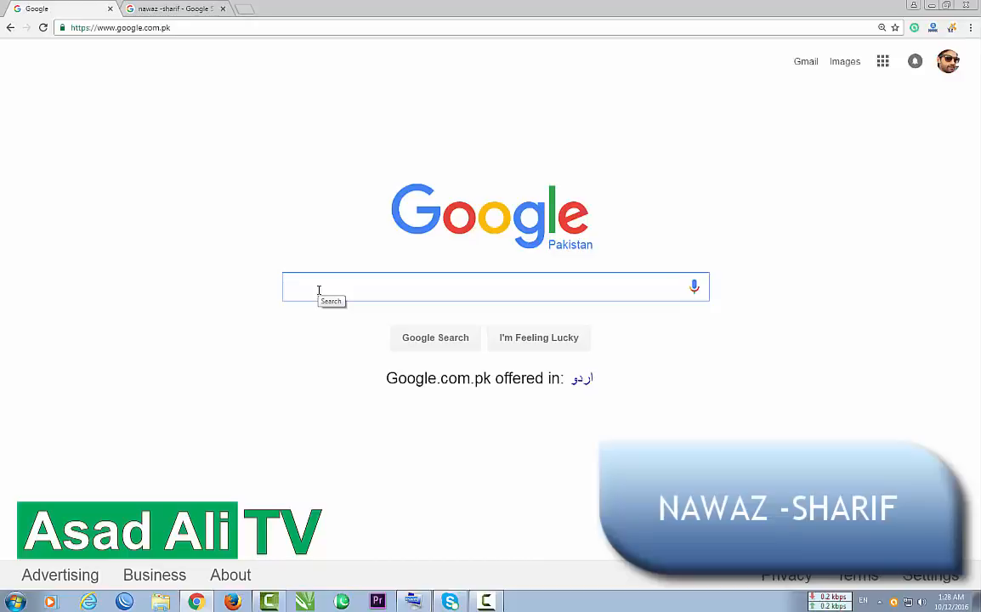
pyautogui.write('nawaz')
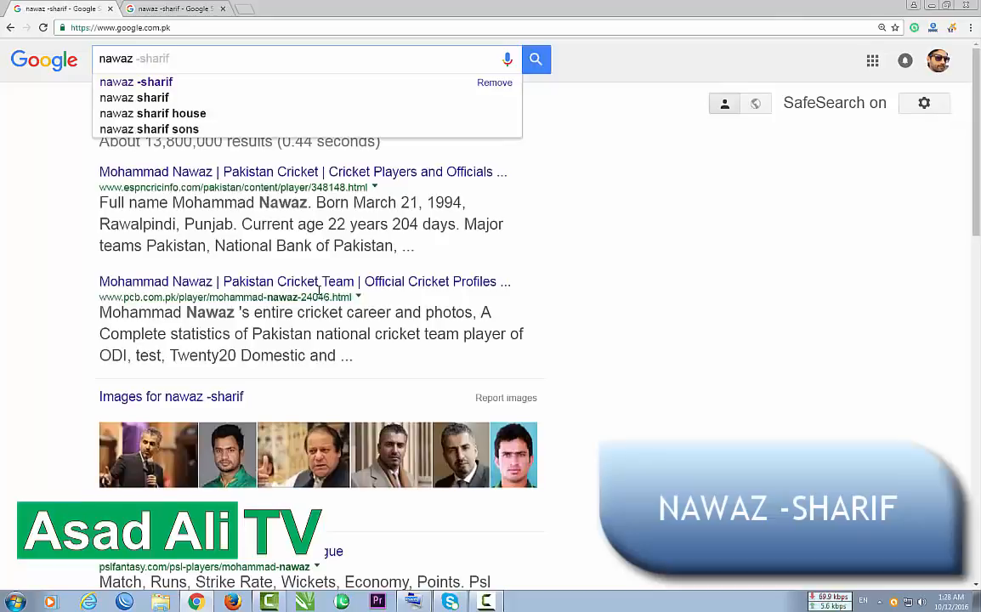
pyautogui.write(' -s')
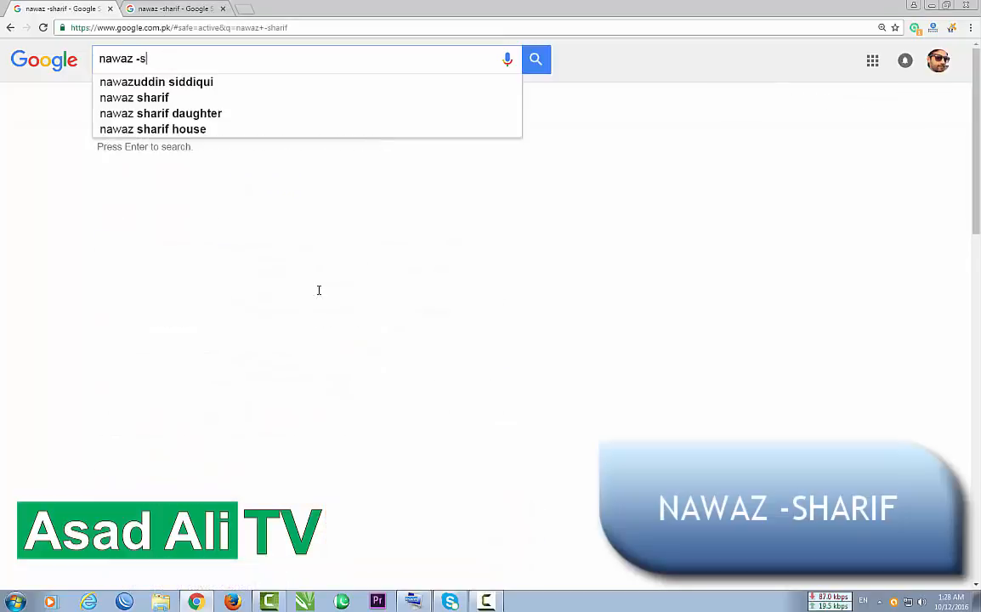
pyautogui.write('harif')
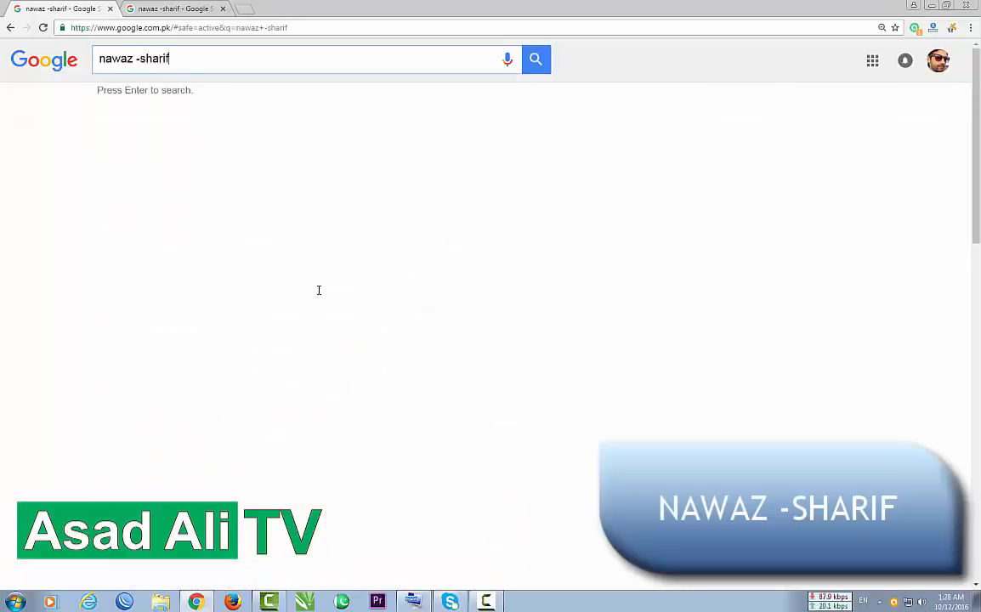
pyautogui.press('Return')
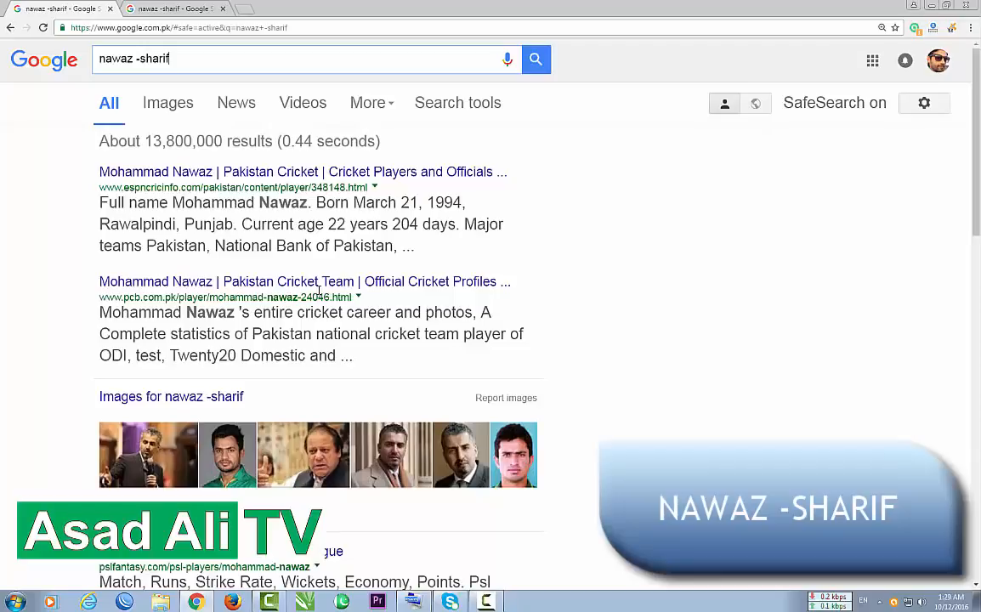
# Step: Point out the exclusion operator in the query by placing the text cursor directly before the minus sign
pyautogui.press('Left')
pyautogui.press('Left')
pyautogui.press('Left')
pyautogui.press('Left')
pyautogui.press('Left')
pyautogui.press('Left')
pyautogui.press('Left')
pyautogui.press('Left')
pyautogui.press('Left')
pyautogui.press('Left')
pyautogui.press('Left')
pyautogui.press('Left')
pyautogui.press('Left')
pyautogui.press('Right')
pyautogui.press('Right')
pyautogui.press('Right')
pyautogui.press('Right')
pyautogui.press('Right')
pyautogui.press('Right')
pyautogui.press('Right')
pyautogui.press('Right')
pyautogui.press('Right')
pyautogui.press('Right')
pyautogui.press('Right')
pyautogui.press('Right')
pyautogui.press('Right')
pyautogui.press('Left')
pyautogui.press('Left')
pyautogui.press('Left')
pyautogui.press('Left')
pyautogui.press('Left')
pyautogui.press('Left')
# Step: Examine the nawaz -sharif results down to the end of the page, checking titles and addresses for the excluded word
pyautogui.scroll(-1, 366, 305)
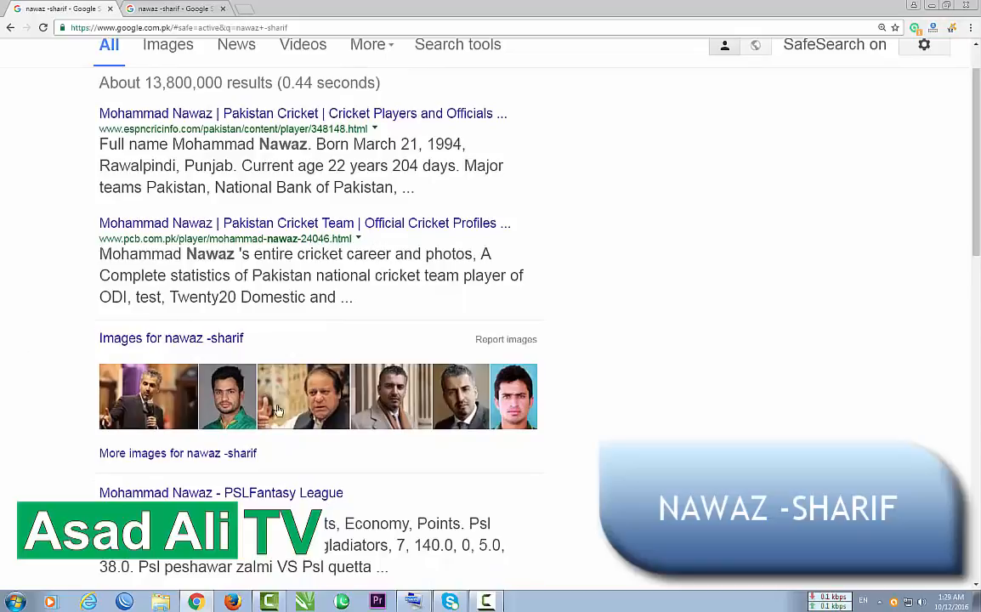
pyautogui.scroll(1, 238, 273)
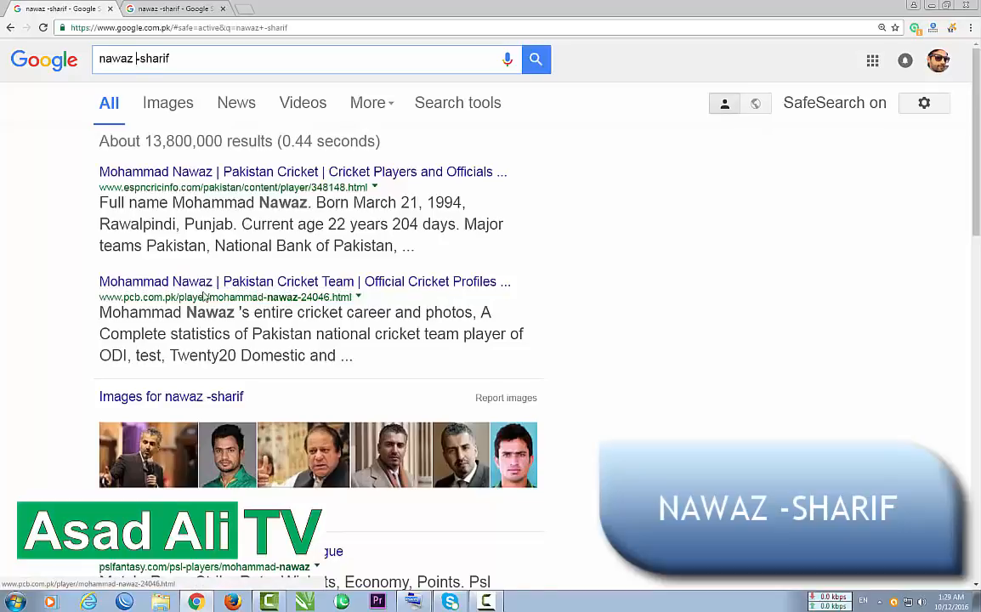
pyautogui.scroll(-5, 213, 255)
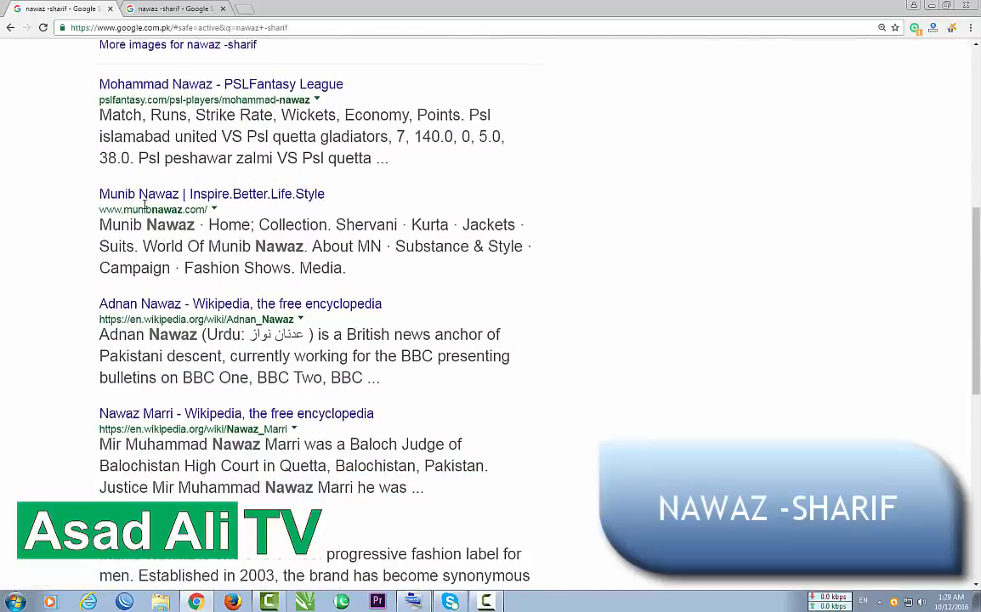
pyautogui.scroll(-2, 144, 324)
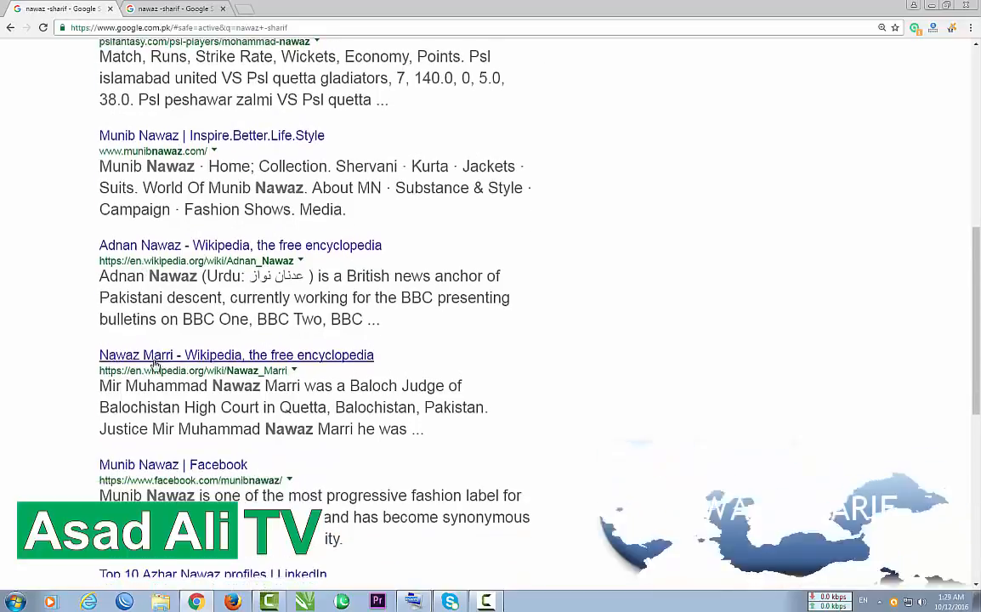
pyautogui.scroll(-6, 154, 322)
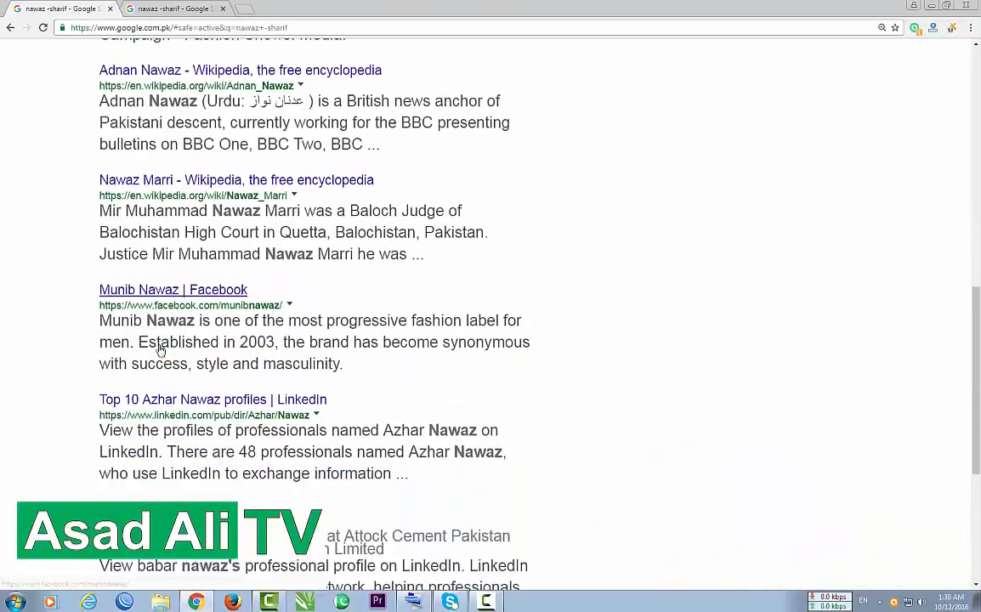
pyautogui.scroll(12, 147, 336)
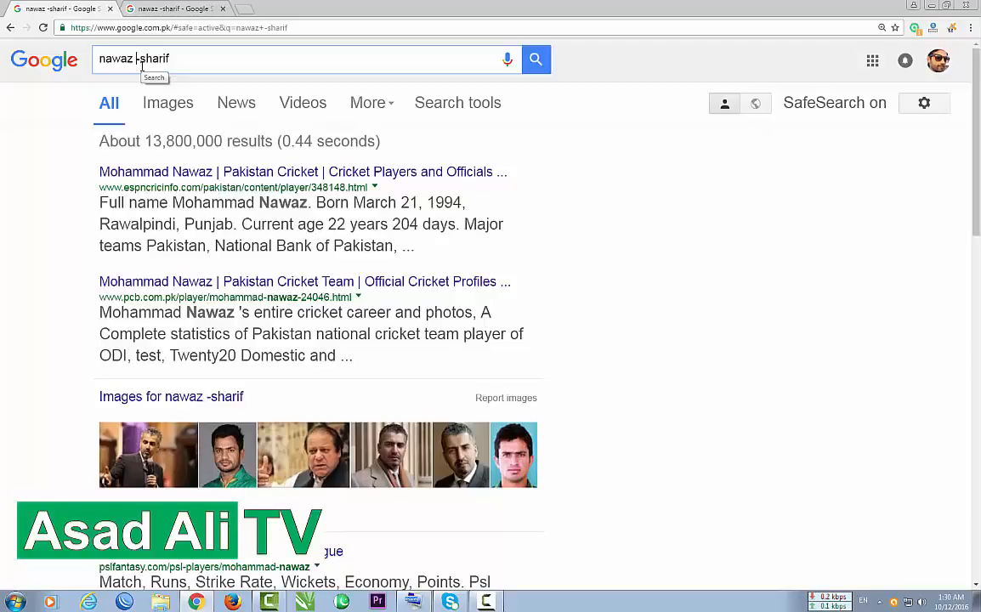
pyautogui.scroll(-7, 359, 401)
pyautogui.scroll(-5, 359, 401)
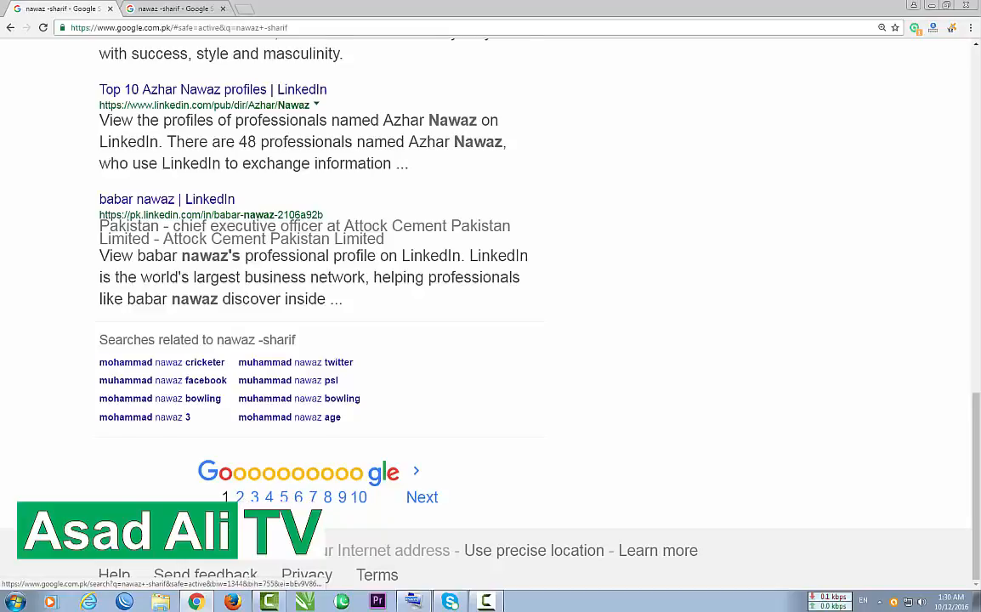
pyautogui.scroll(15, 327, 404)
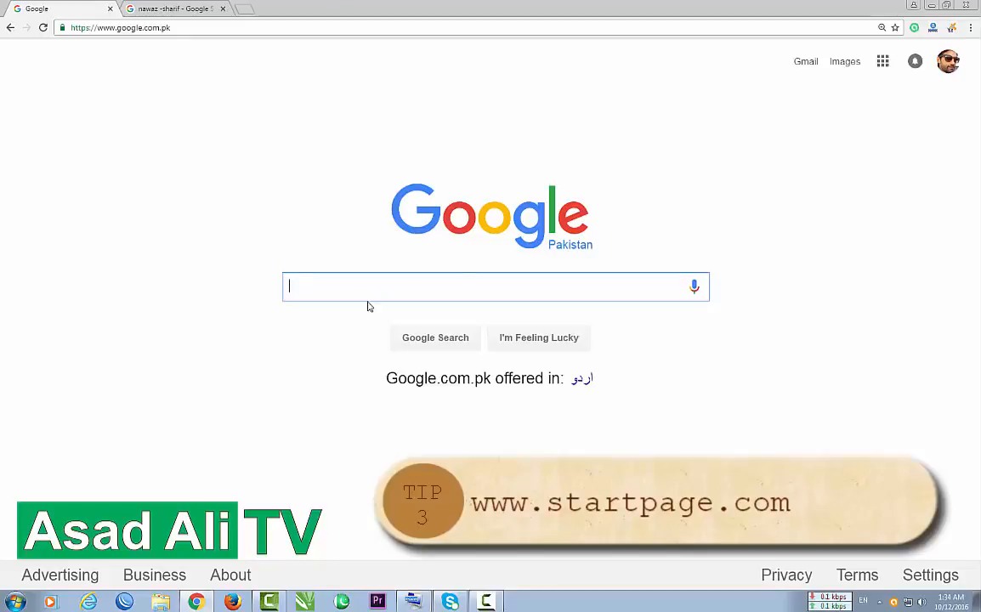
# Step: Run a Google search for start page to find the private search engine's website
pyautogui.write('sta')
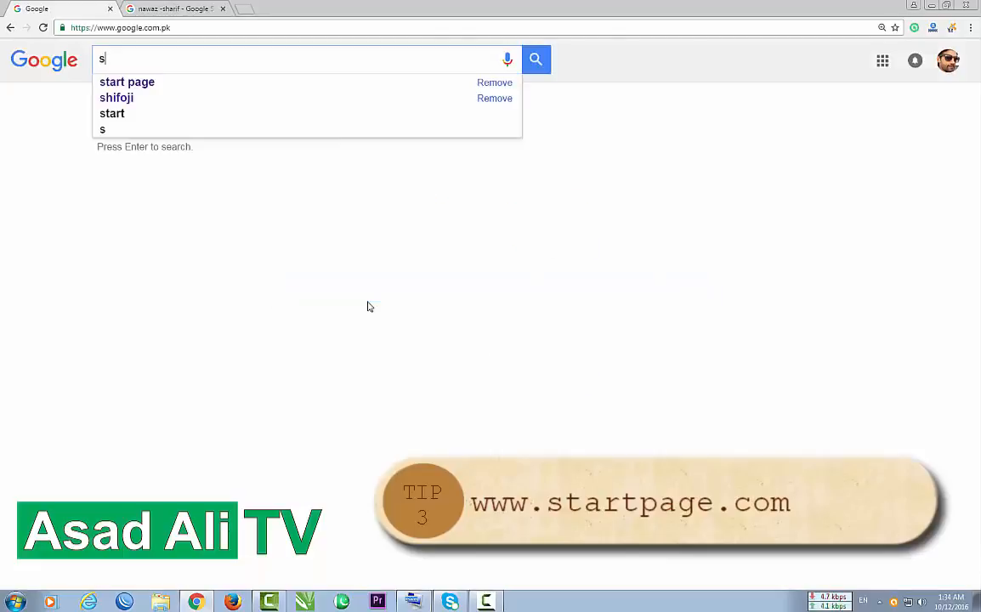
pyautogui.write('rt ')
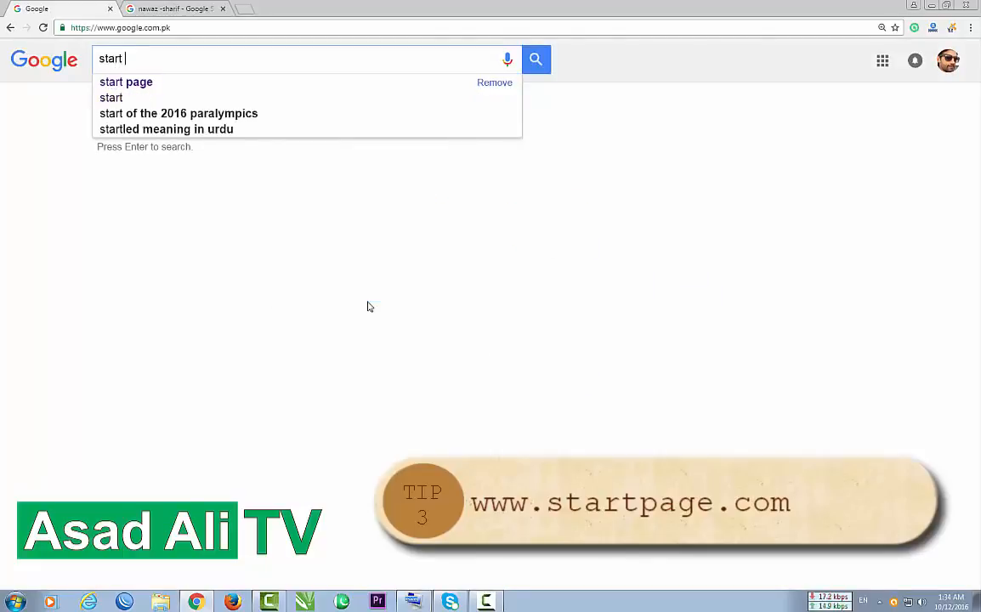
pyautogui.write('page')
pyautogui.press('Return')
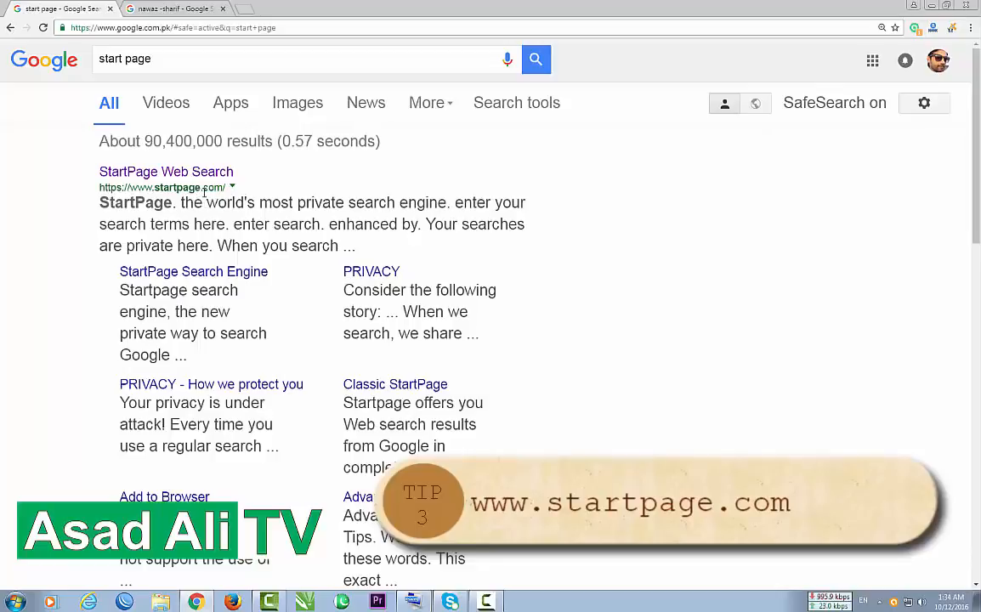
# Step: Open the StartPage Web Search result and search there for the presenter's TV channel name
pyautogui.click(199, 173)
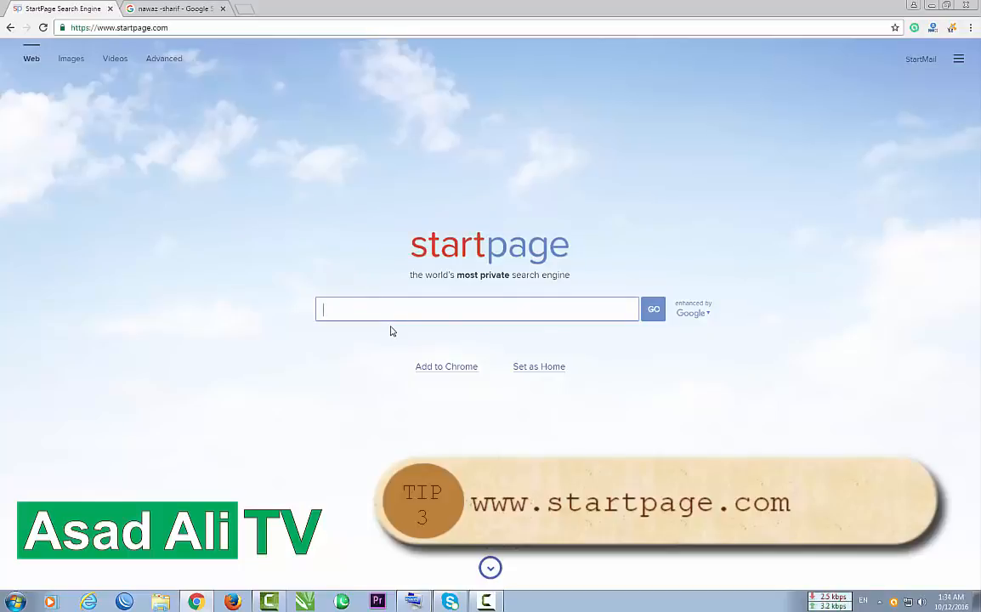
pyautogui.write('asad ali tv')
pyautogui.press('Return')
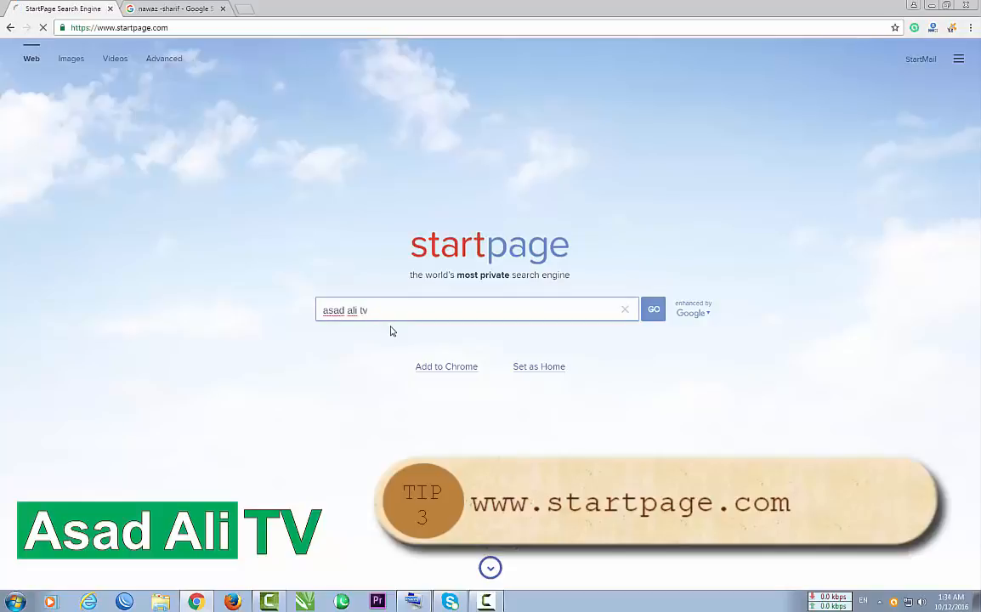